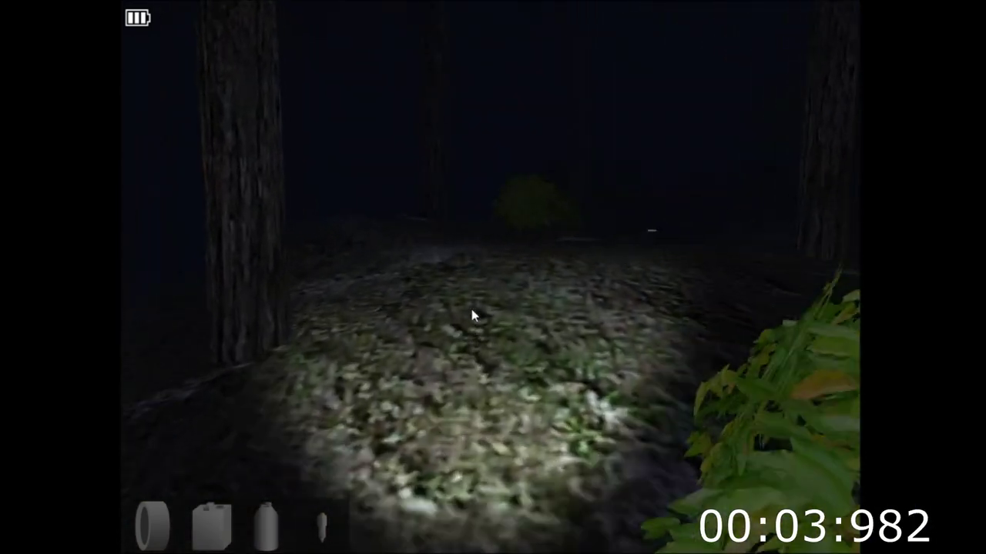
pyautogui.press('w')
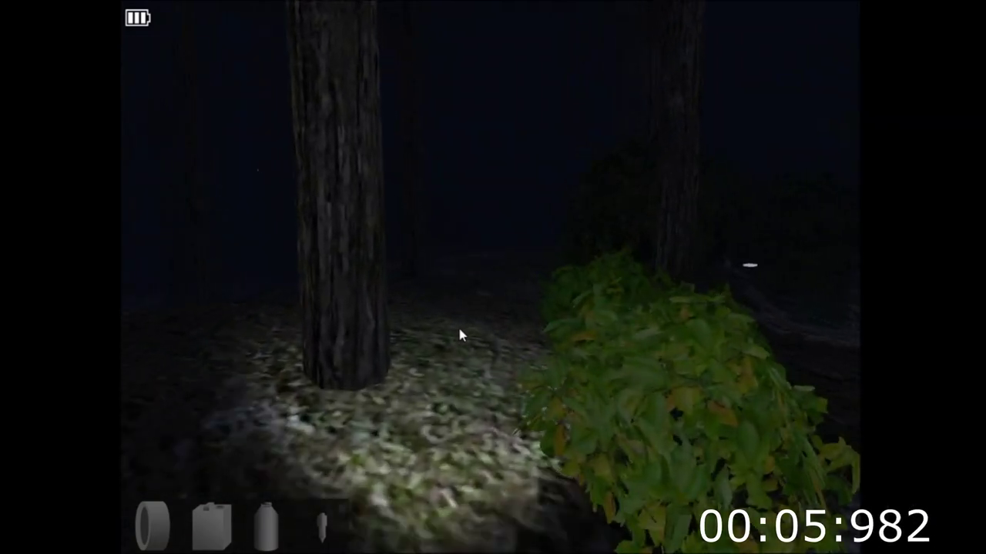
pyautogui.press('w')
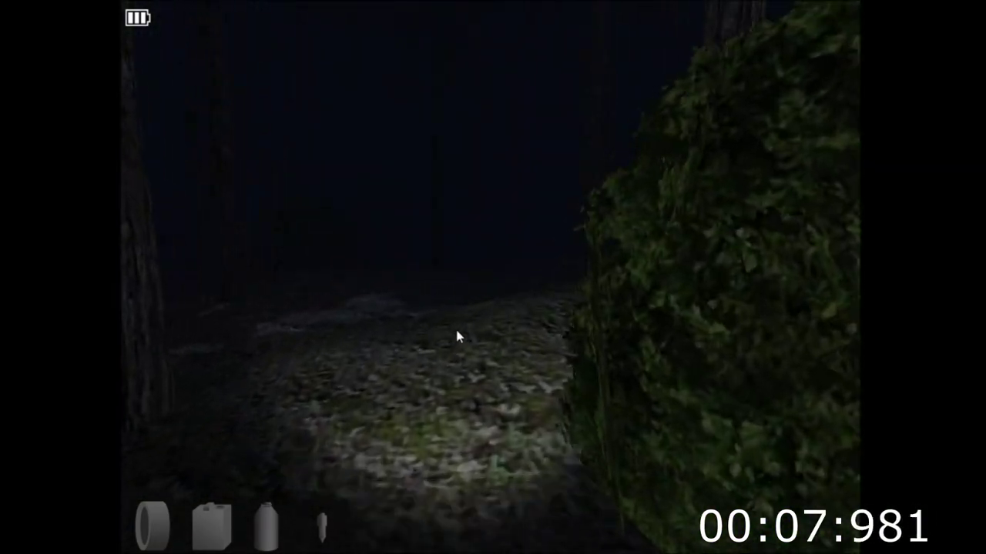
pyautogui.press('w')
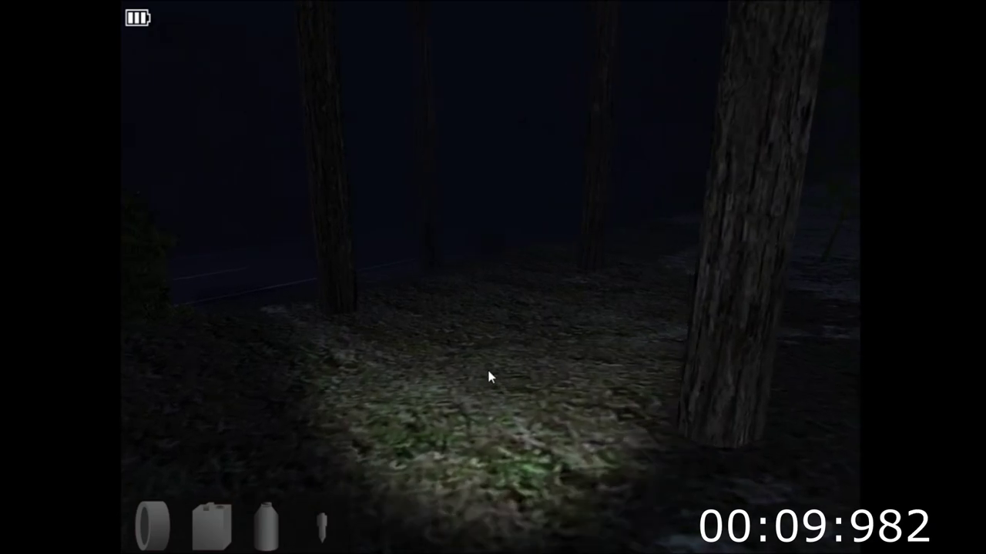
pyautogui.press('w')
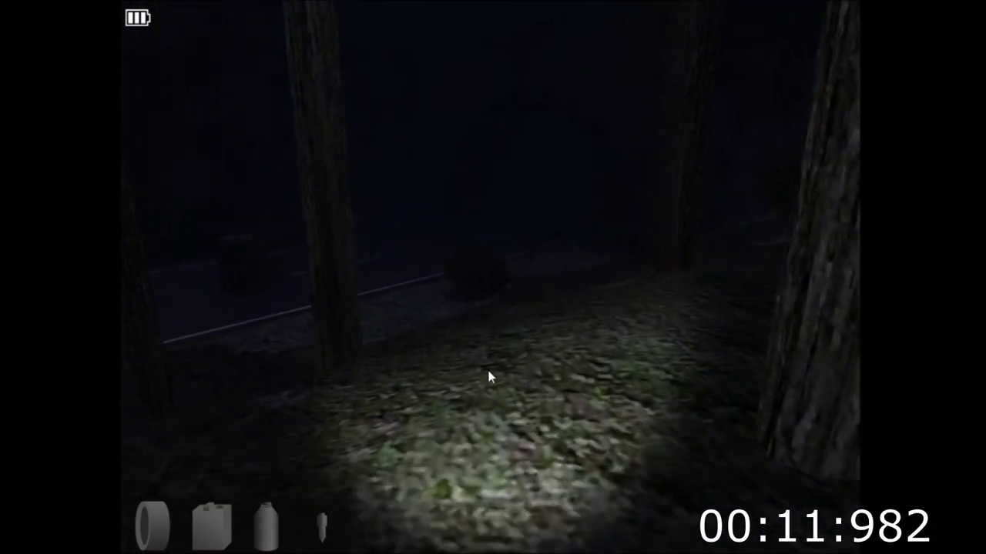
pyautogui.press('w')
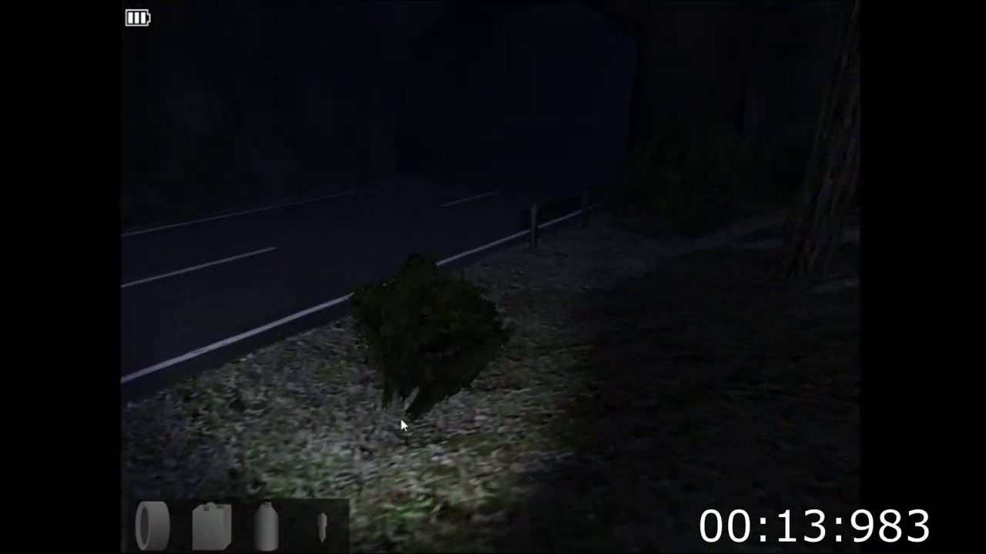
pyautogui.press('w')
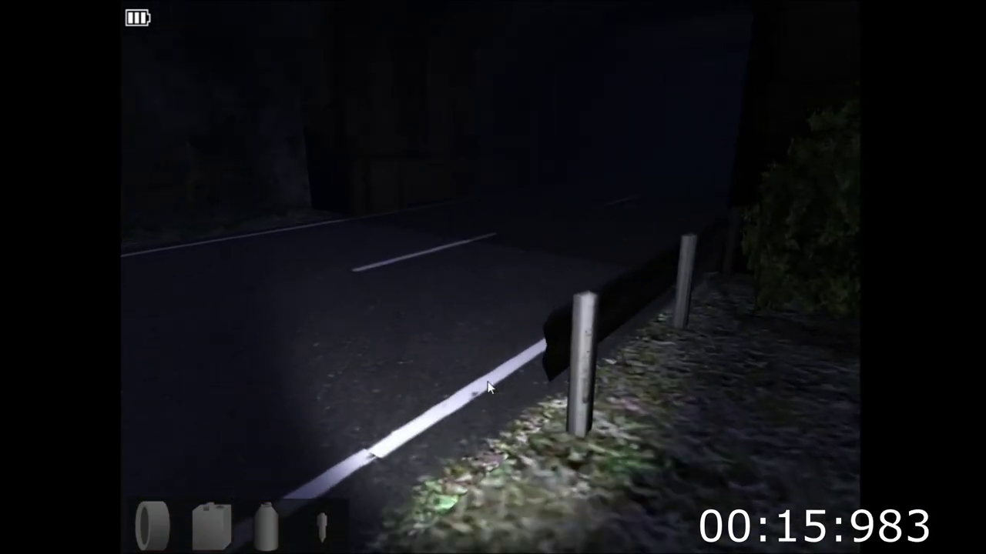
pyautogui.press('w')
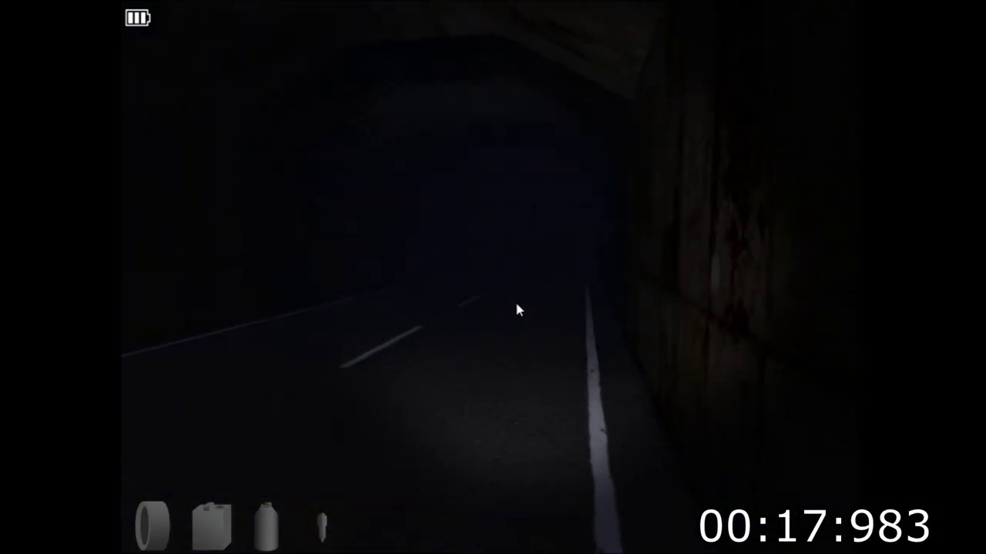
pyautogui.press('w')
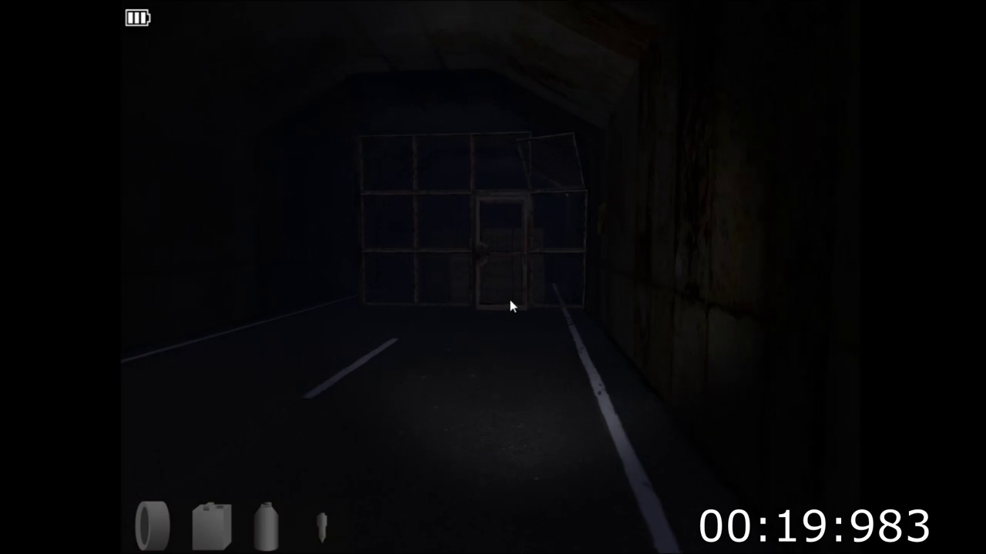
pyautogui.press('w')
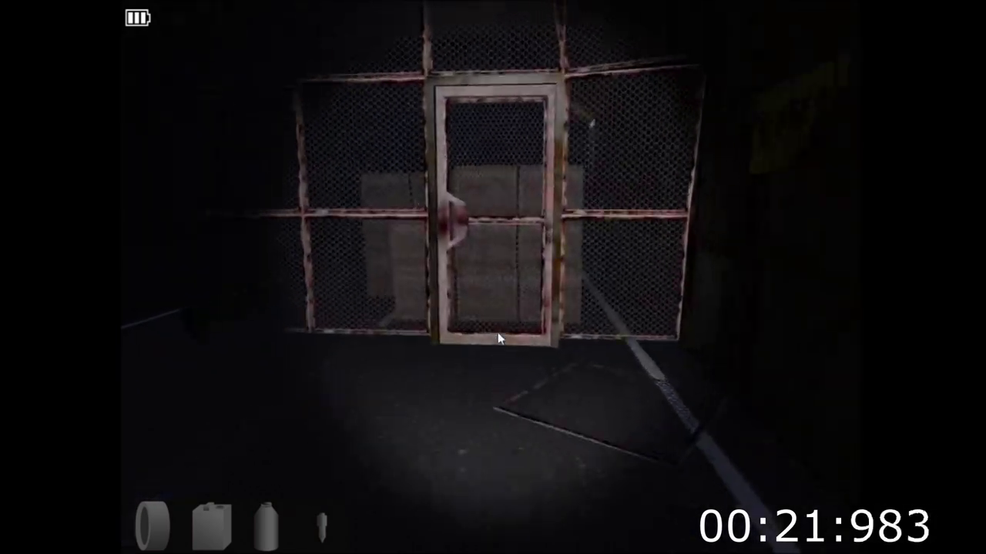
pyautogui.press('w')
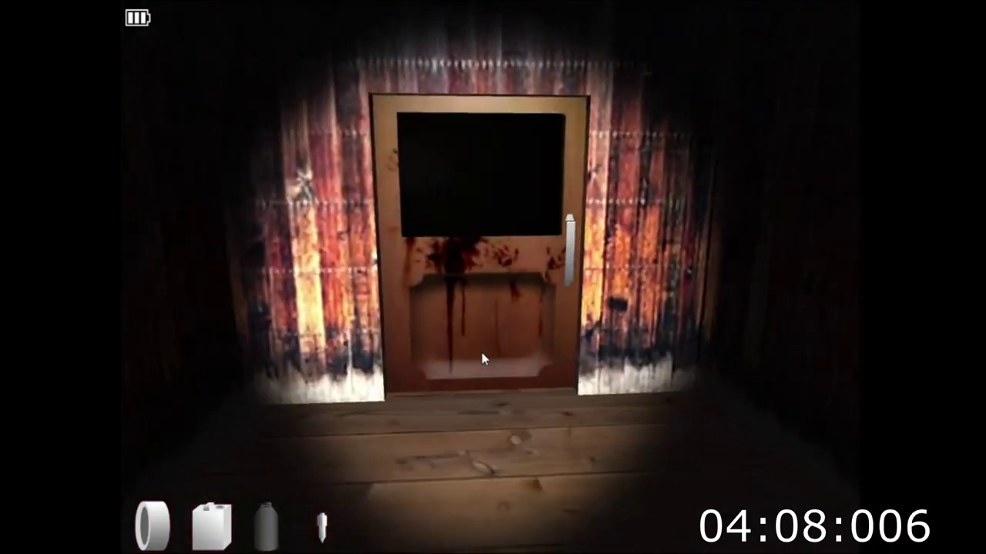
pyautogui.click(482, 359)
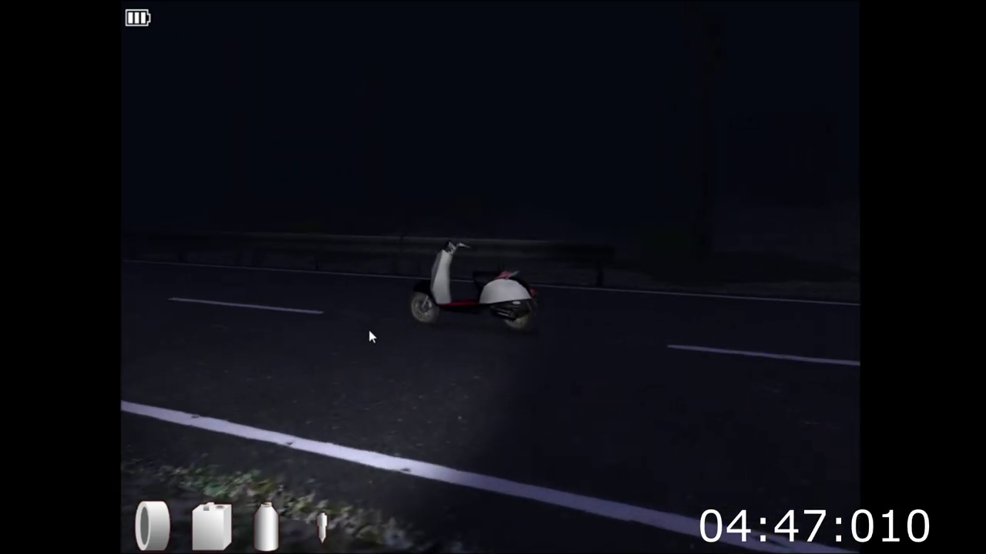
pyautogui.click(369, 338)
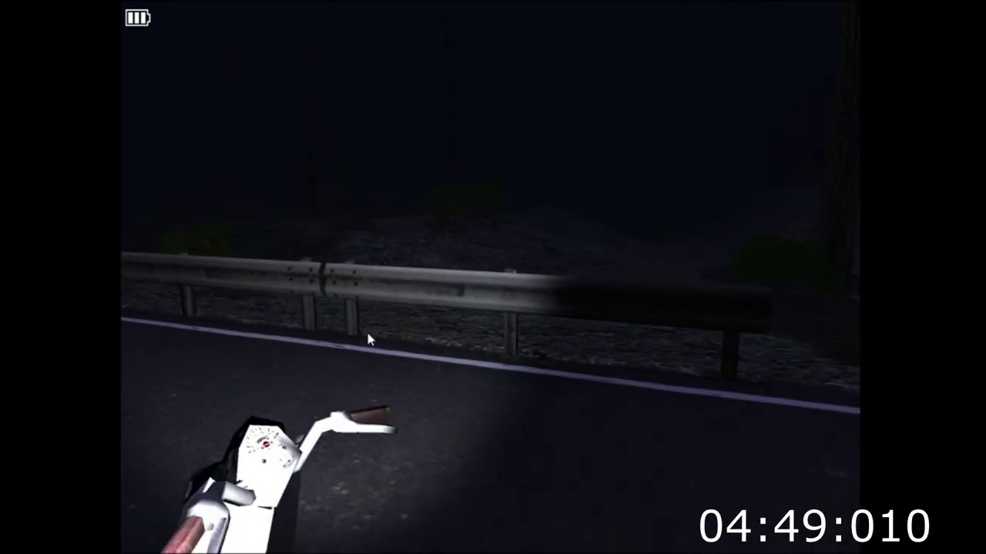